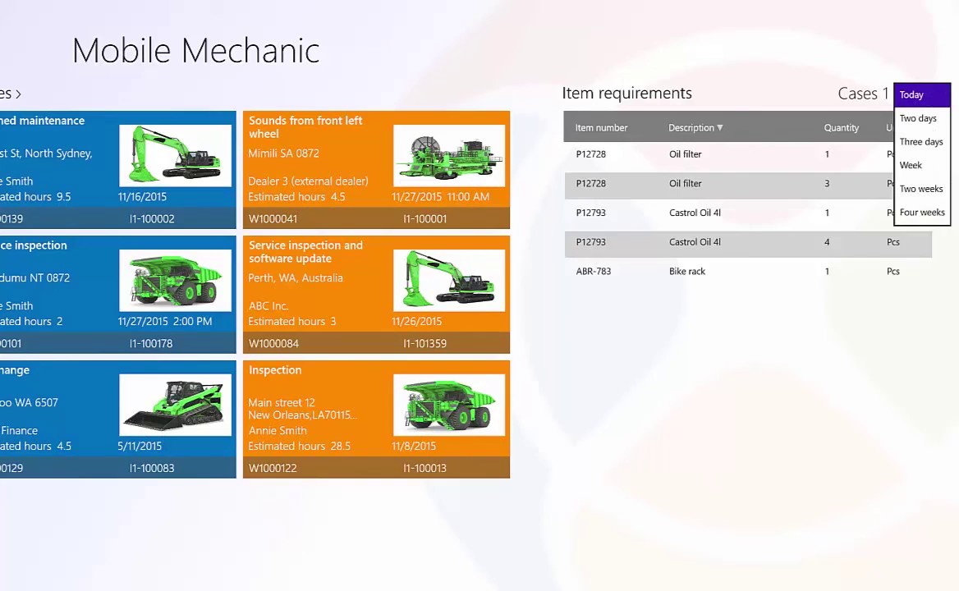
Widen the item requirements summary to Four weeks, then scroll back to the Calendar section
left_click(922, 211)
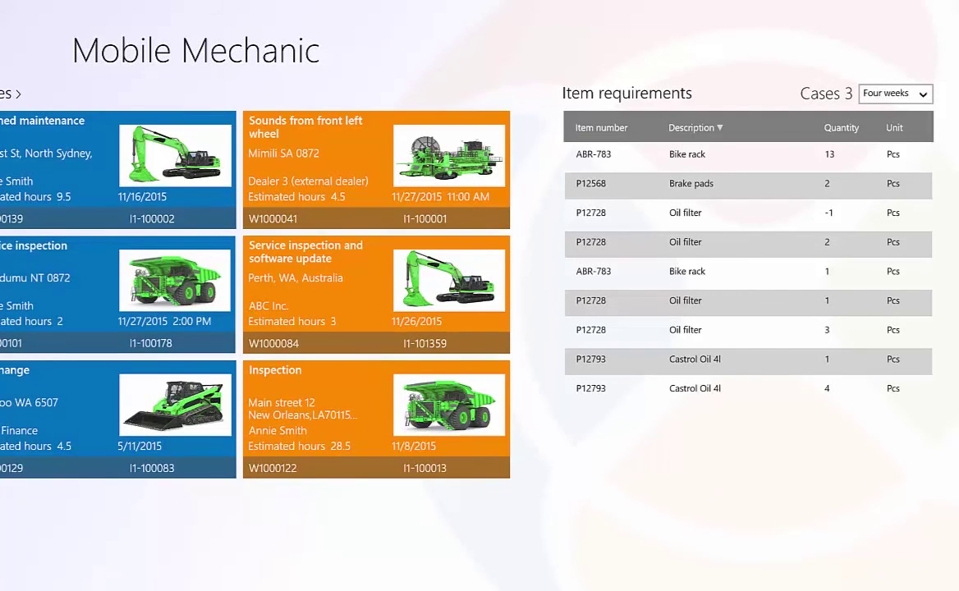
scroll(479, 328, "left", 5)
scroll(479, 329, "left", 5)
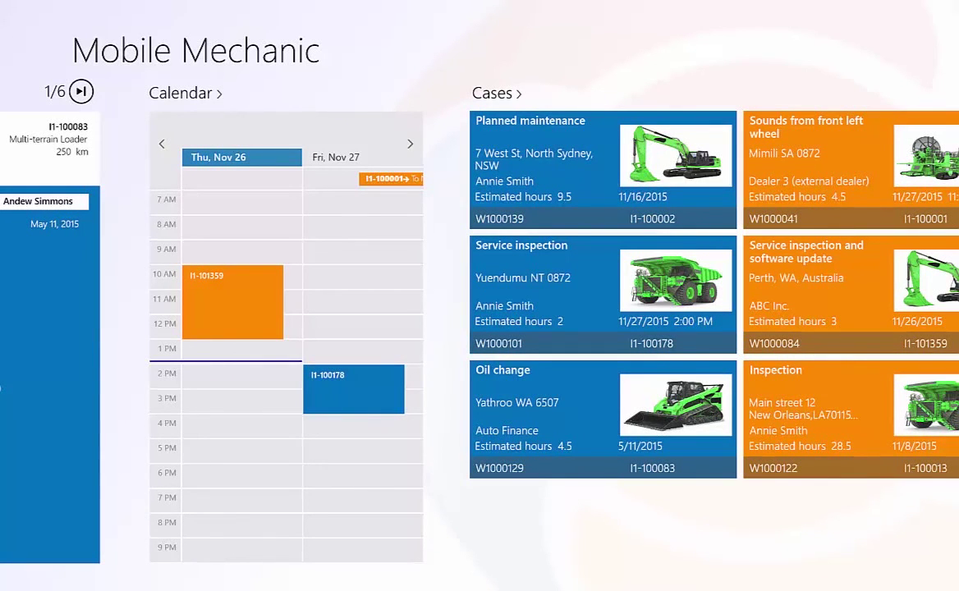
left_click(184, 93)
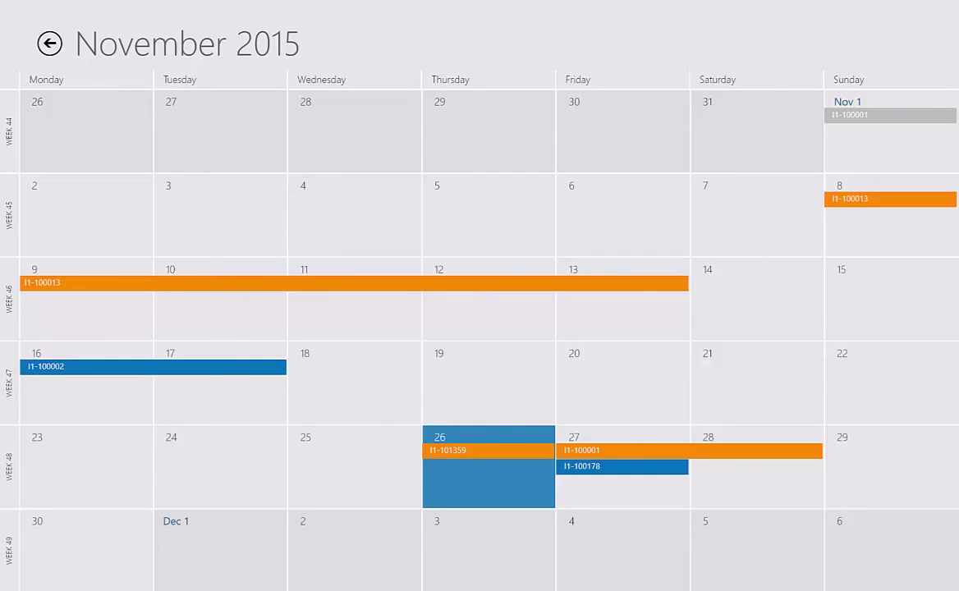
left_click(50, 44)
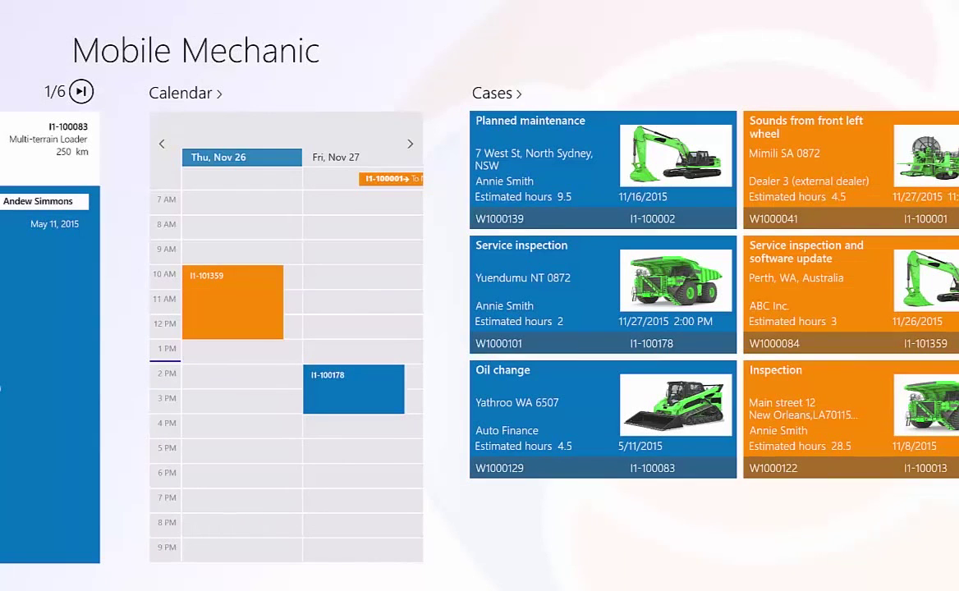
left_click(496, 92)
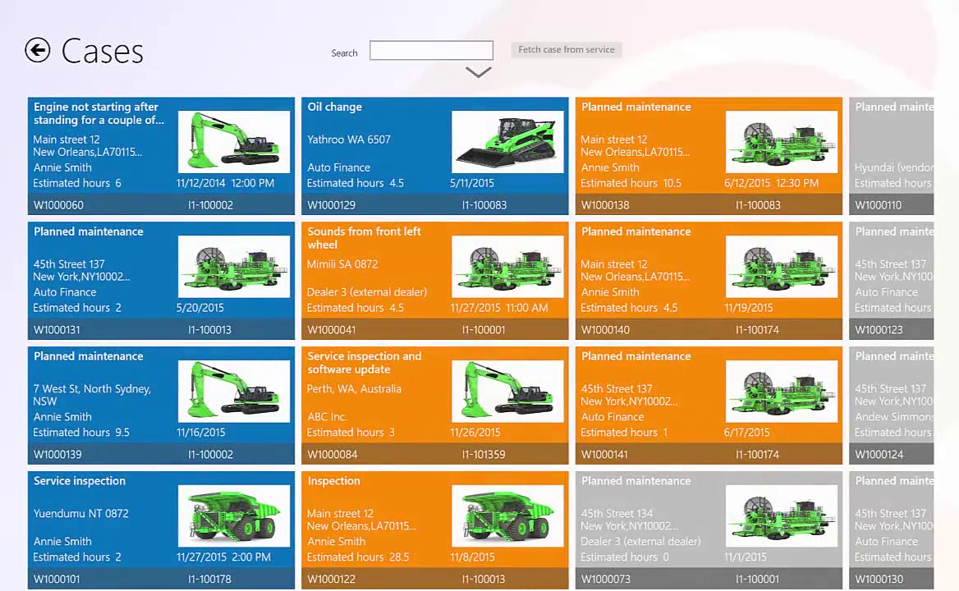
left_click(478, 72)
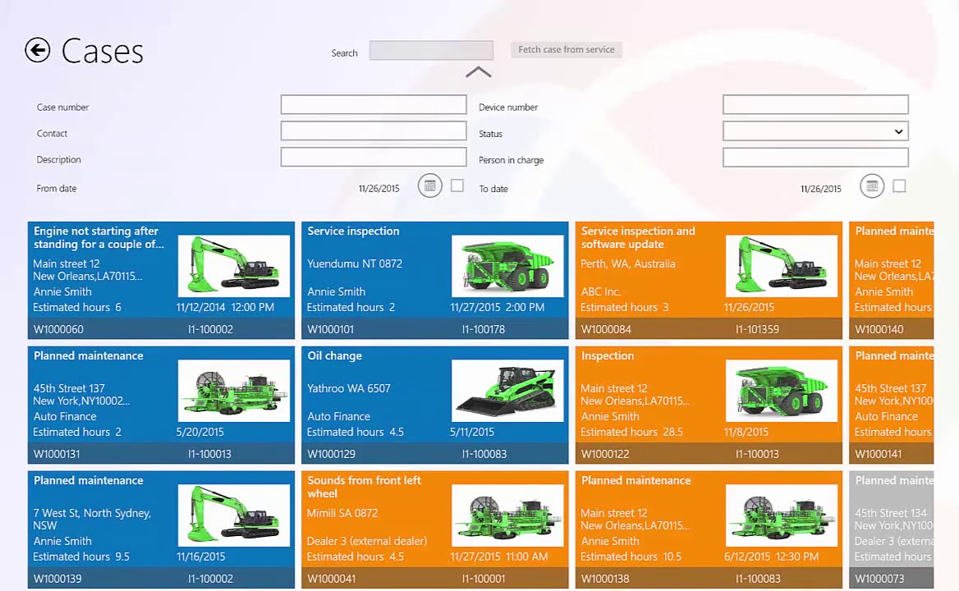
key("alt+Left")
scroll(480, 329, "down", 3)
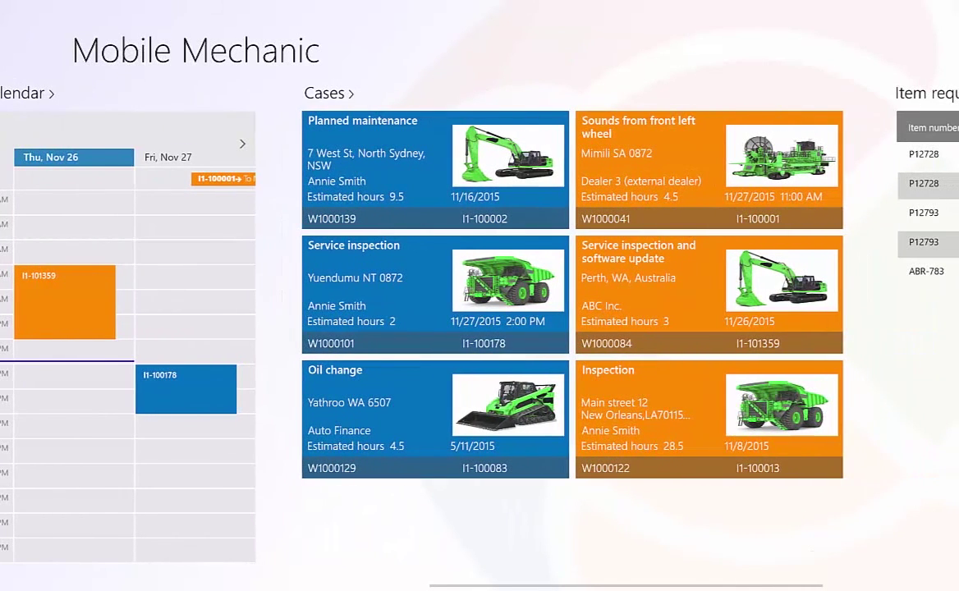
Open the Planned maintenance case W1000139 from the Cases section
key("Return")
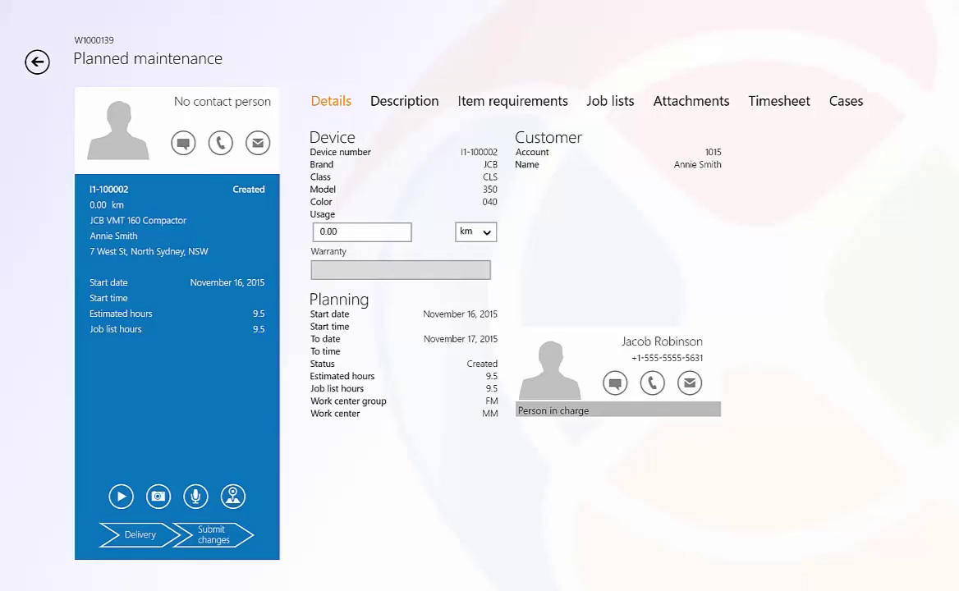
Set the symptom to 'Replacement of front brakepads', leave the solution blank, and show item requirements
left_click(405, 100)
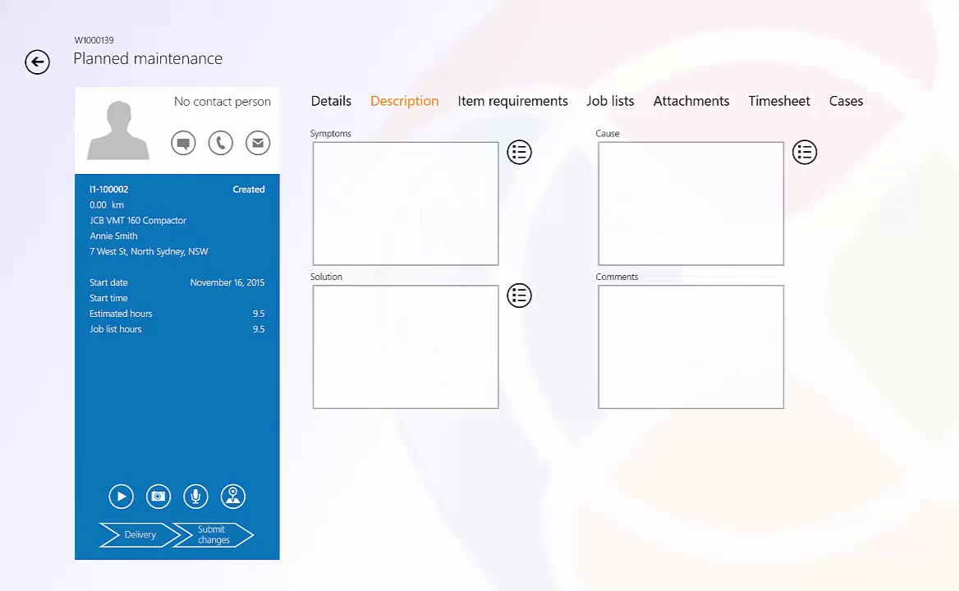
left_click(519, 152)
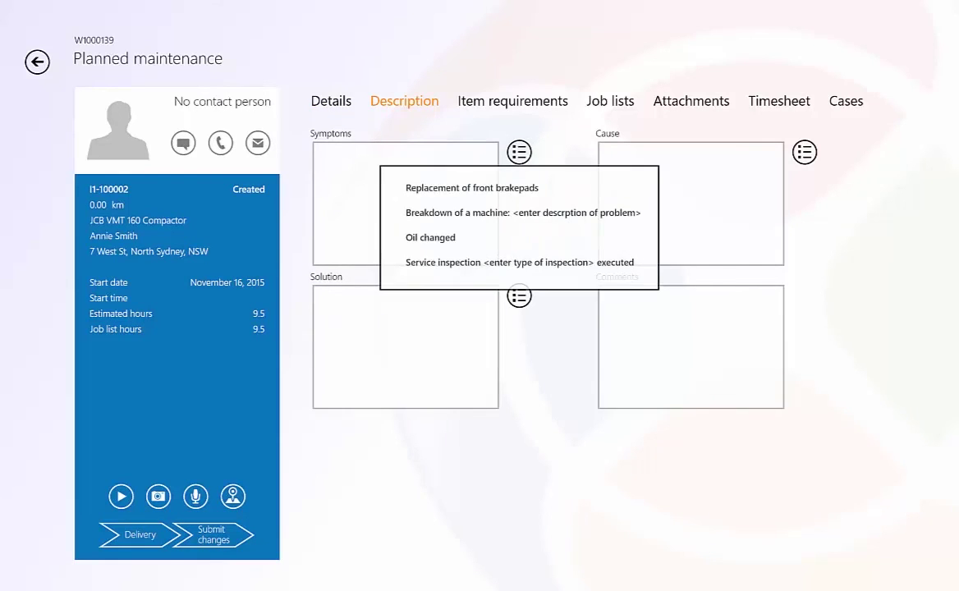
left_click(473, 190)
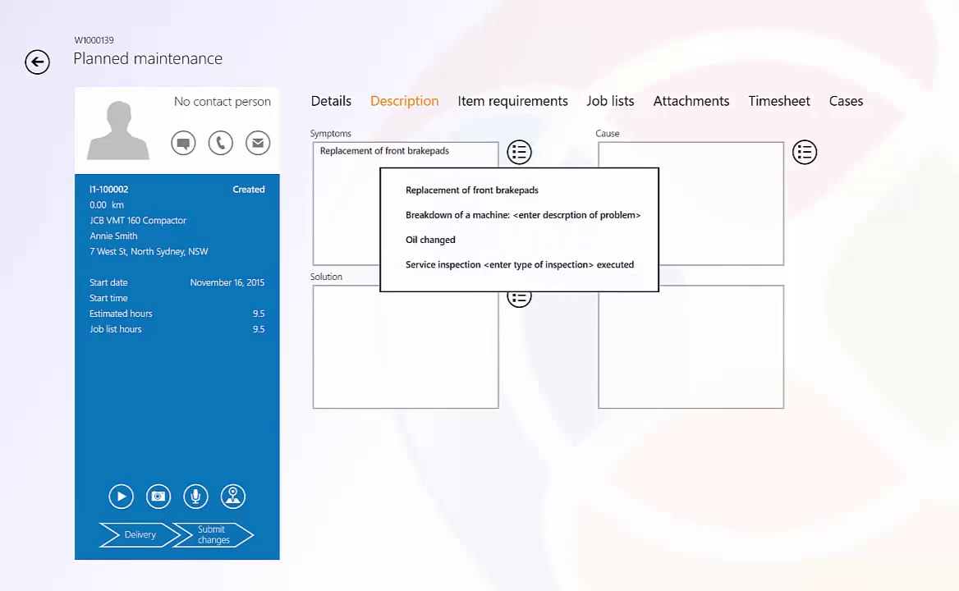
left_click(519, 296)
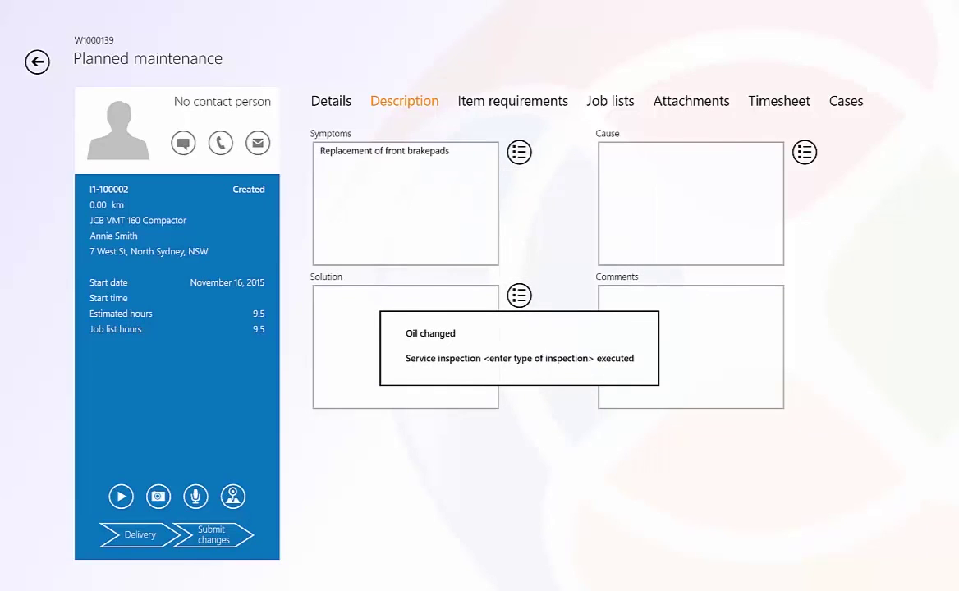
left_click(735, 139)
left_click(512, 101)
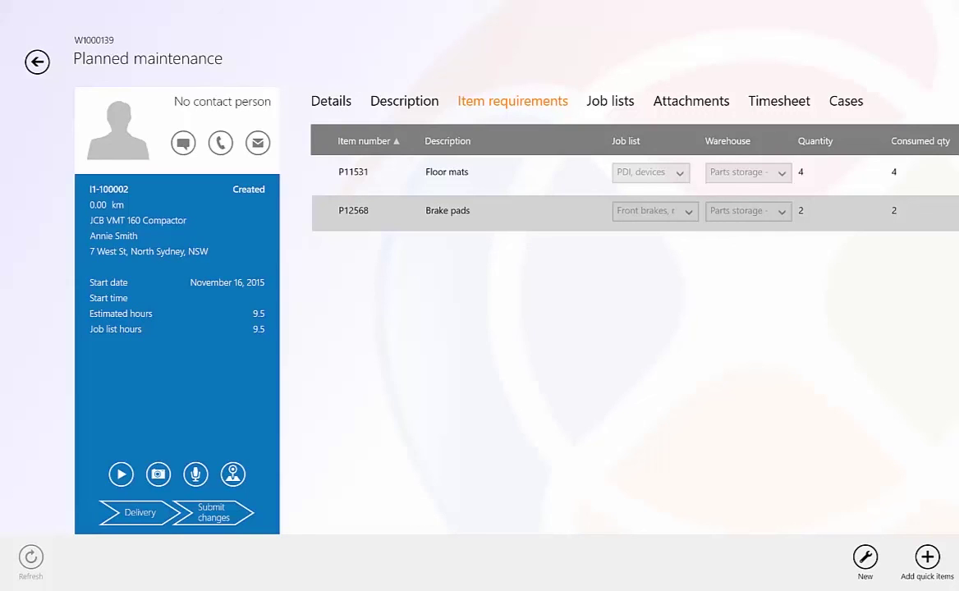
Browse and close the quick items list, then start a new required item
left_click(927, 557)
scroll(830, 395, "down", 3)
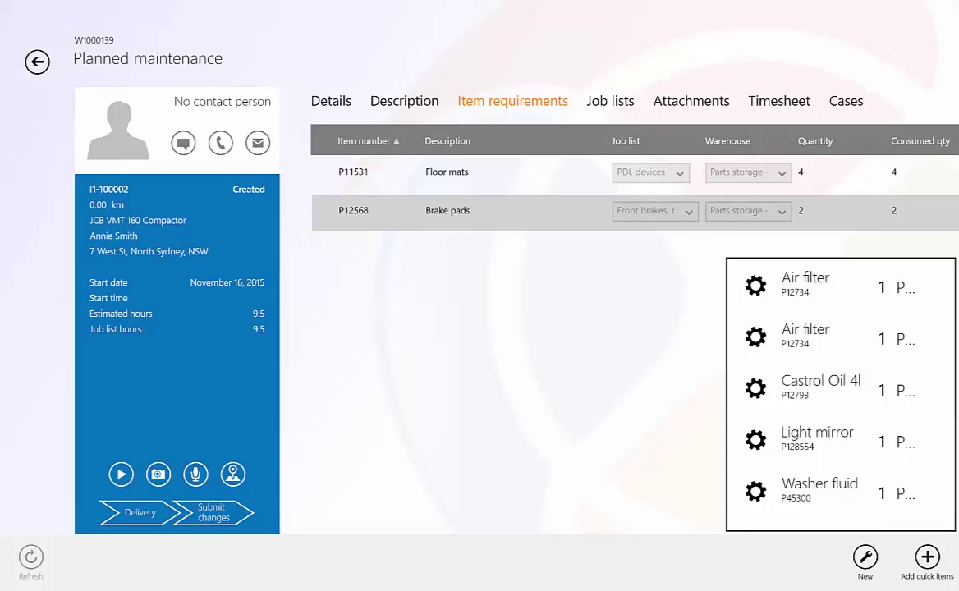
key("Escape")
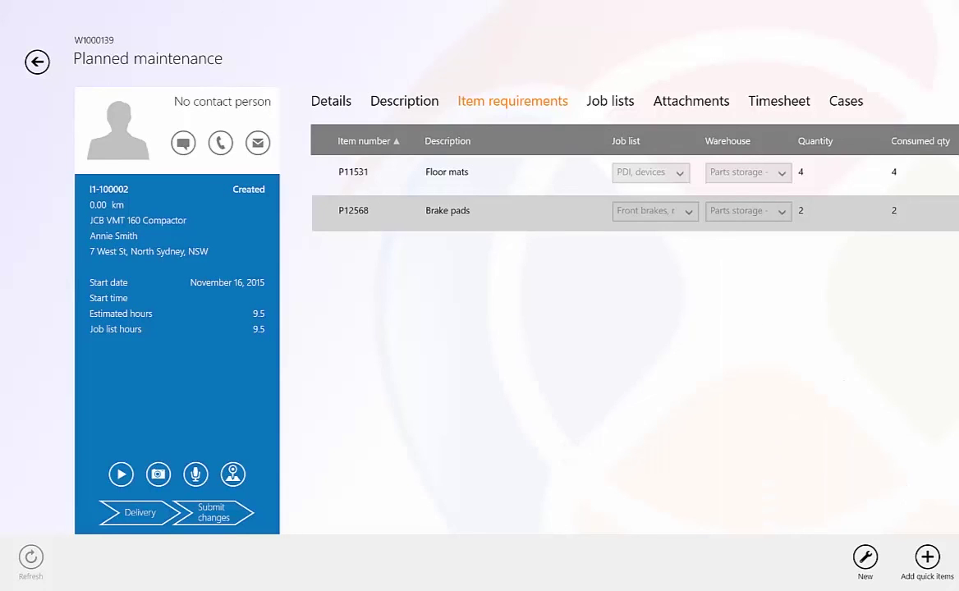
left_click(865, 558)
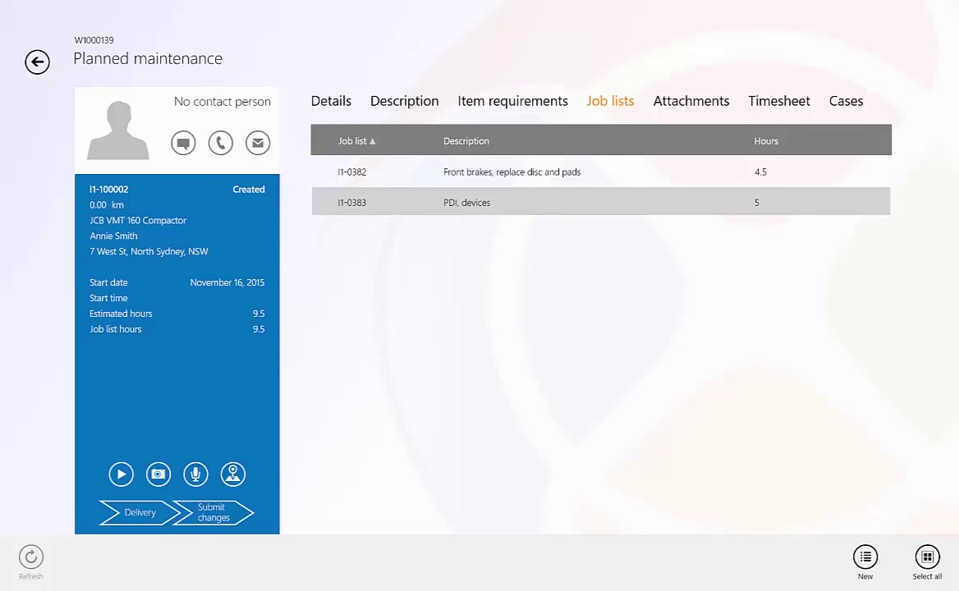
Expand job list I1-0382 and time its Brake disks inspection operation with start and stop
left_click(460, 172)
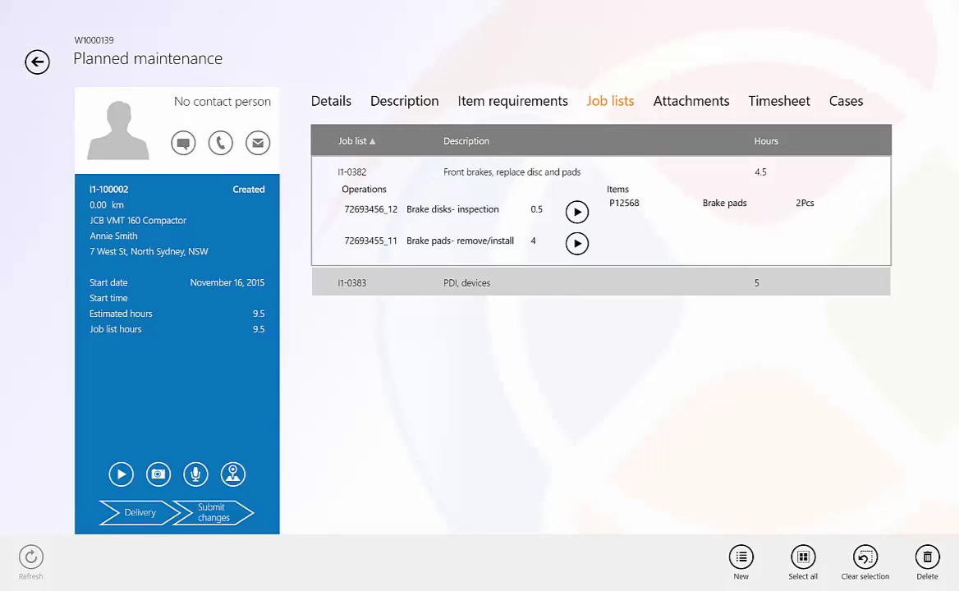
left_click(577, 212)
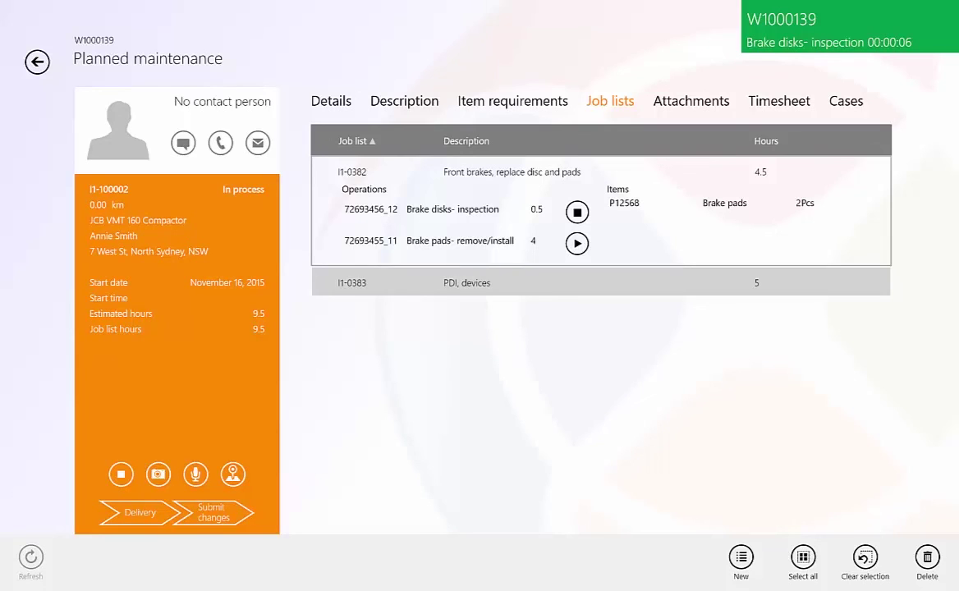
left_click(120, 473)
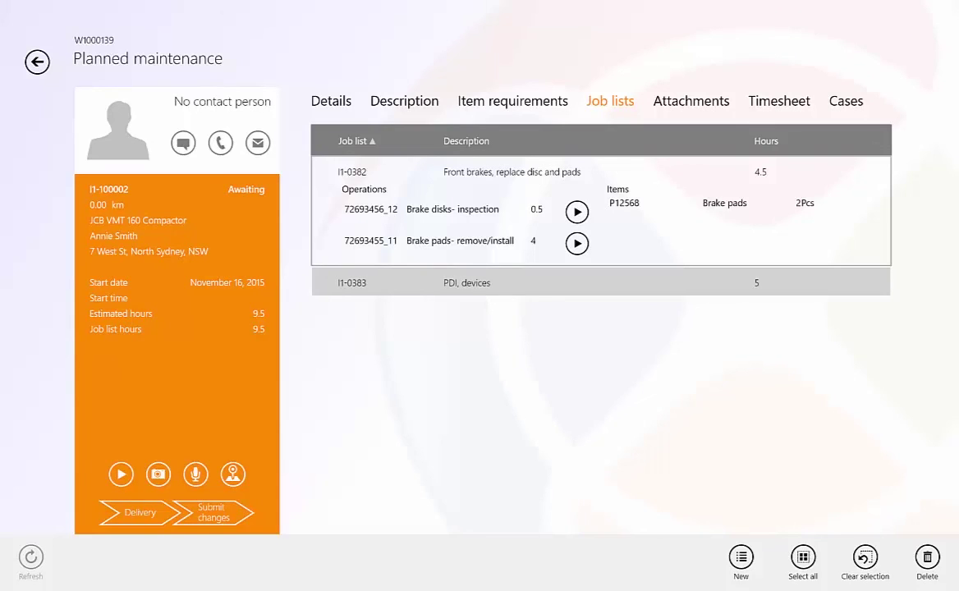
left_click(741, 557)
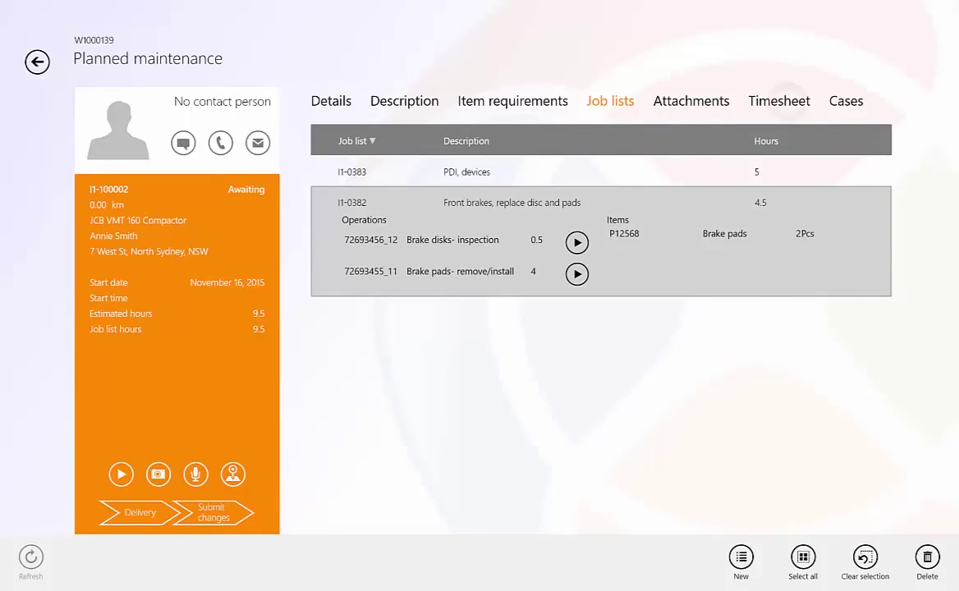
View the case's timesheet entries and show the case location on a map
left_click(779, 101)
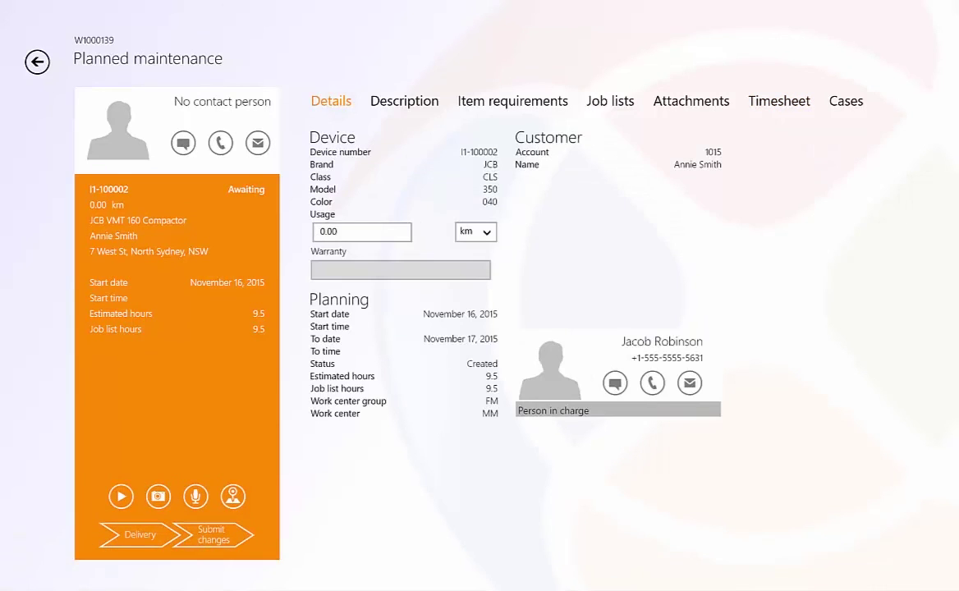
left_click(233, 496)
Attach a cropped camera photo of the pens on the desk to the case
left_click(691, 101)
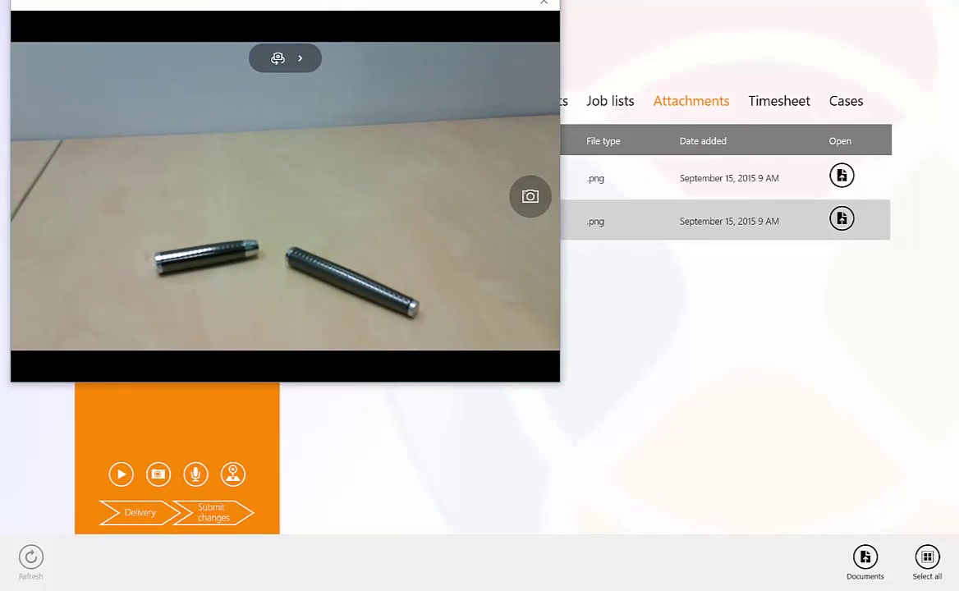
key("space")
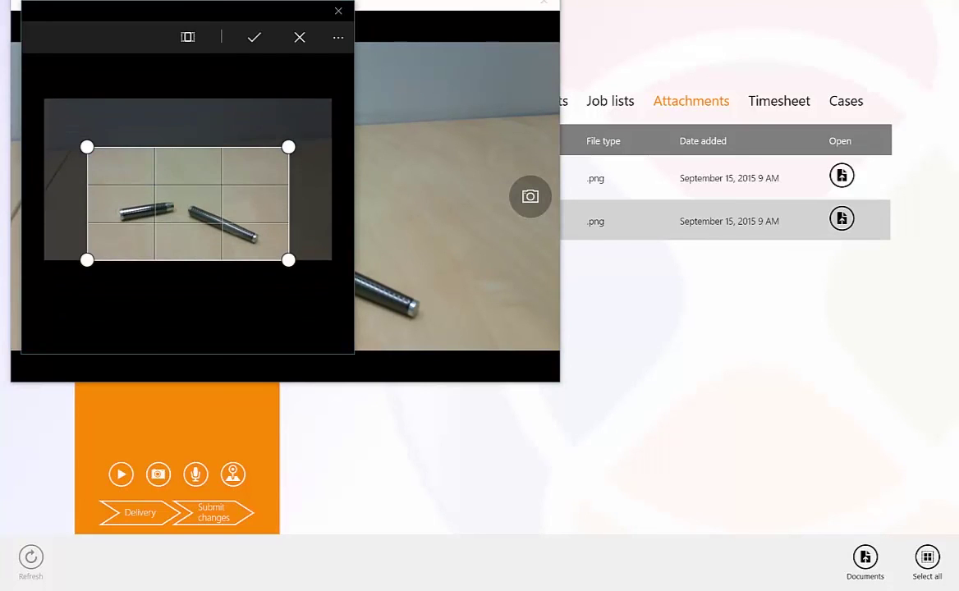
left_click(254, 37)
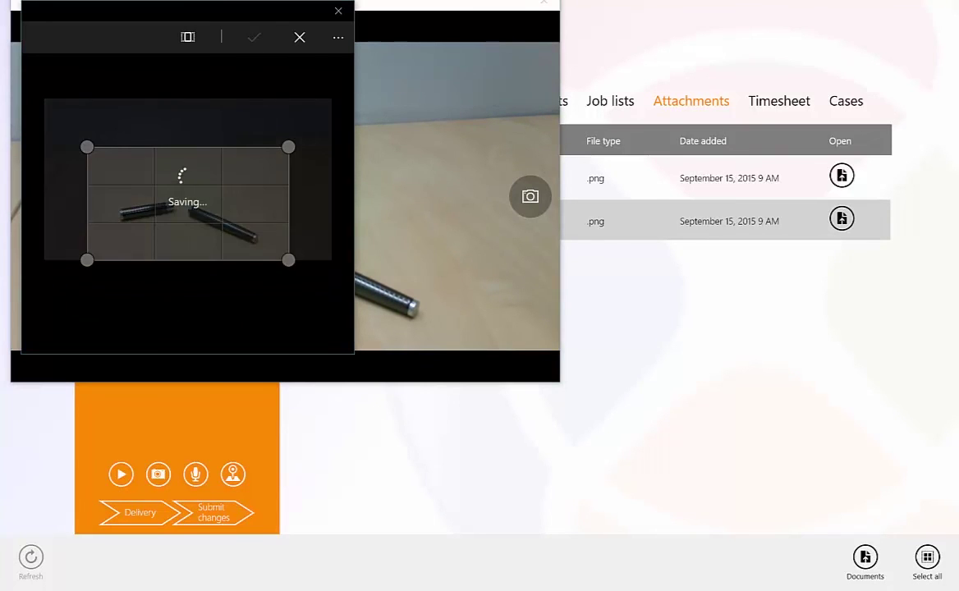